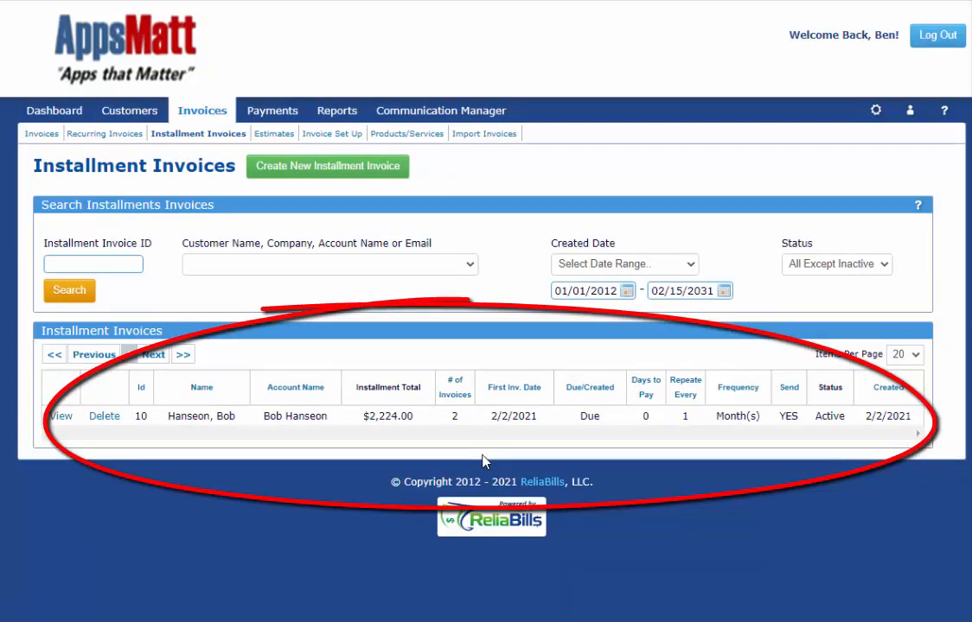
Step: Start a new installment invoice for an existing active customer
click(282, 167)
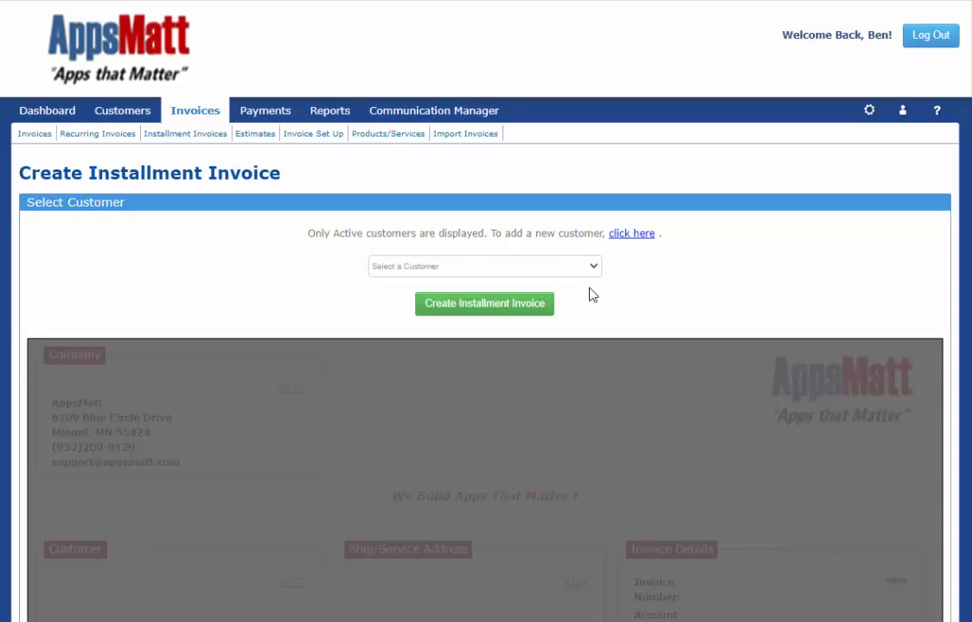
click(625, 237)
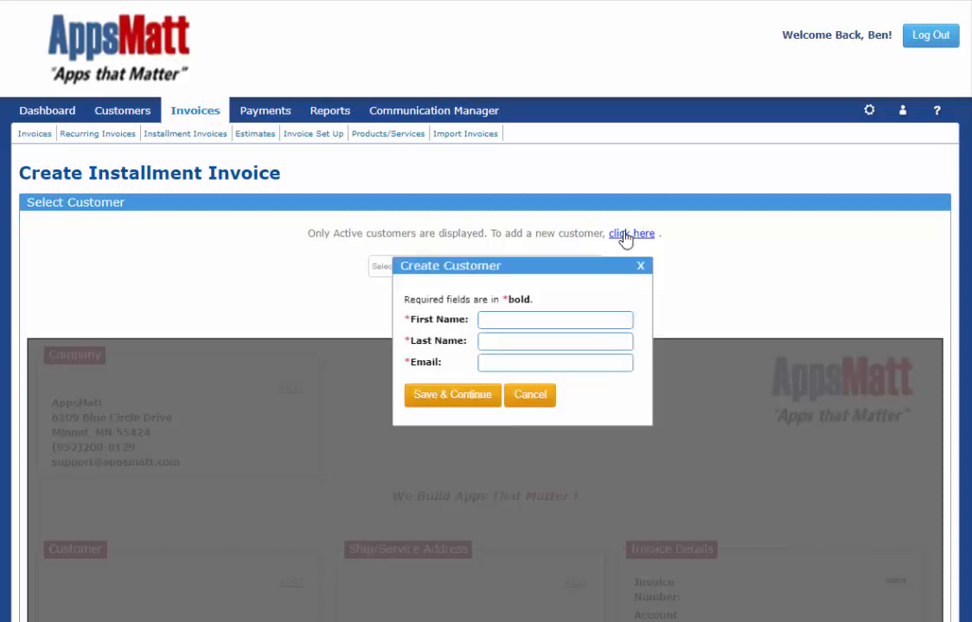
click(640, 265)
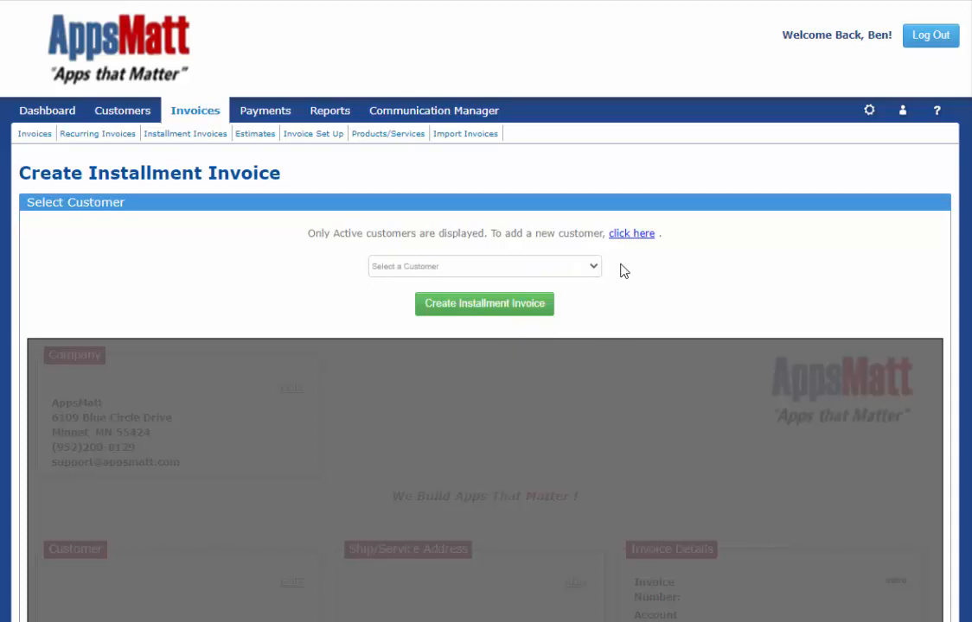
click(529, 265)
click(380, 420)
click(471, 314)
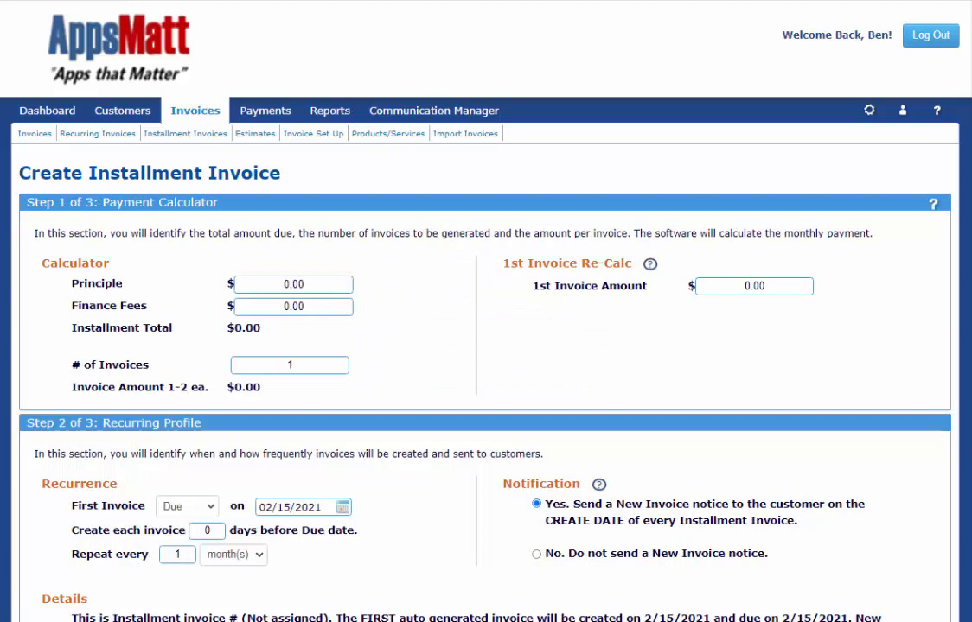
Step: Set the principle to $2000 and the finance fees to $200 in the payment calculator
scroll(484, 345, down, 5)
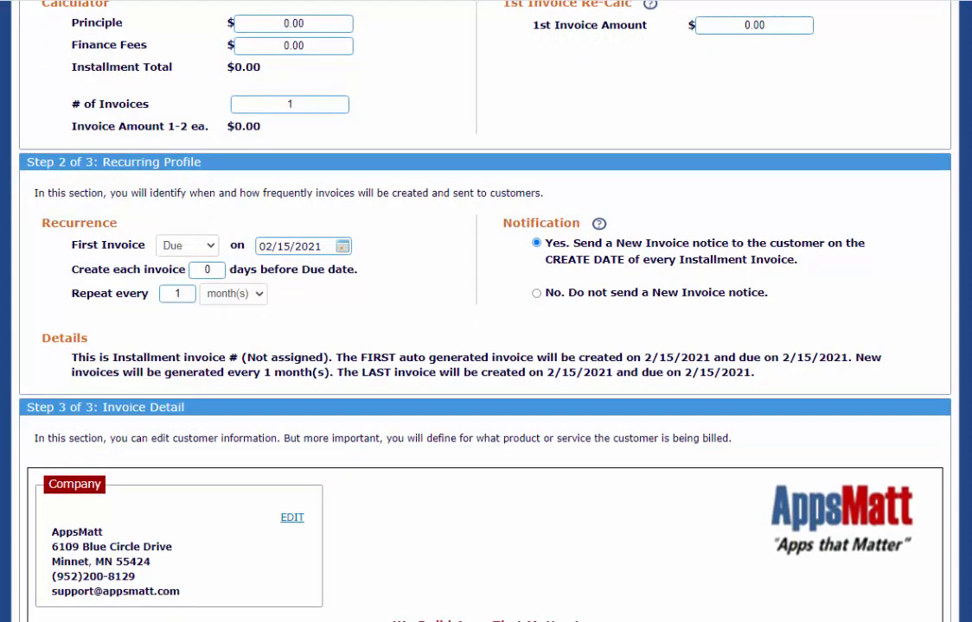
scroll(484, 311, up, 5)
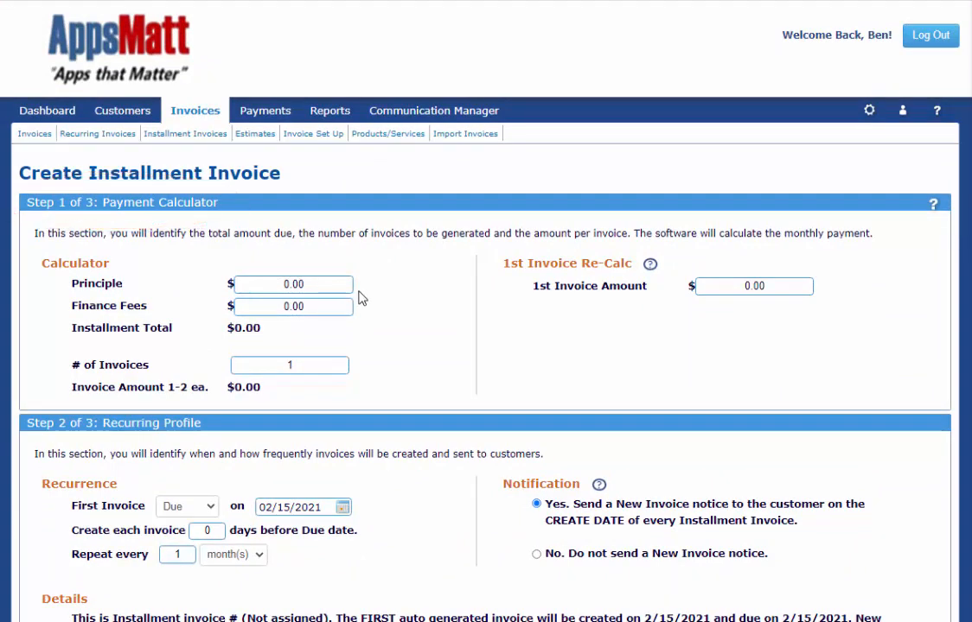
click(272, 281)
text(2000)
click(402, 351)
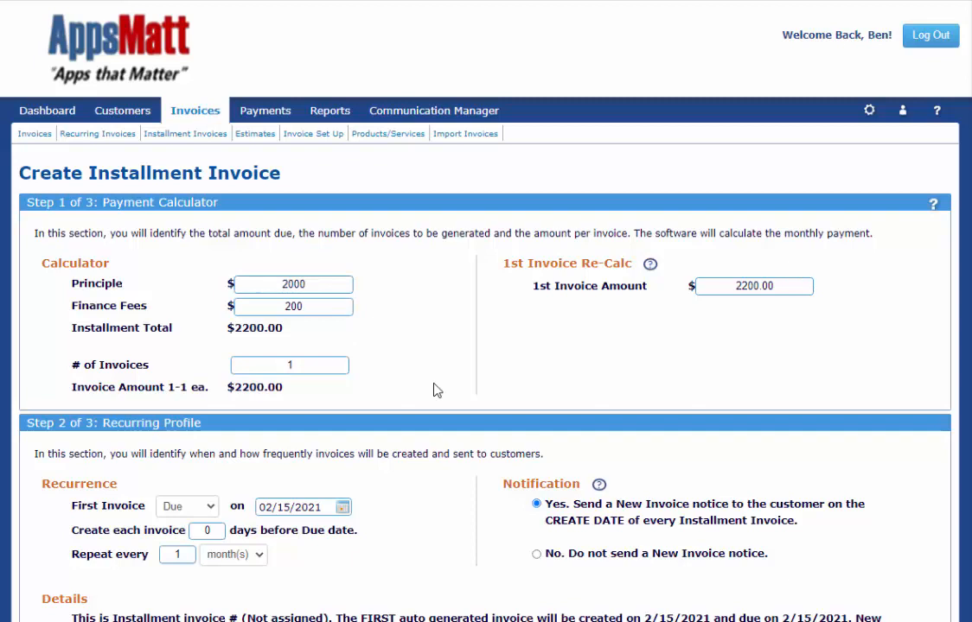
Step: Try the payment calculator with 12 invoices and with 11 invoices
click(320, 366)
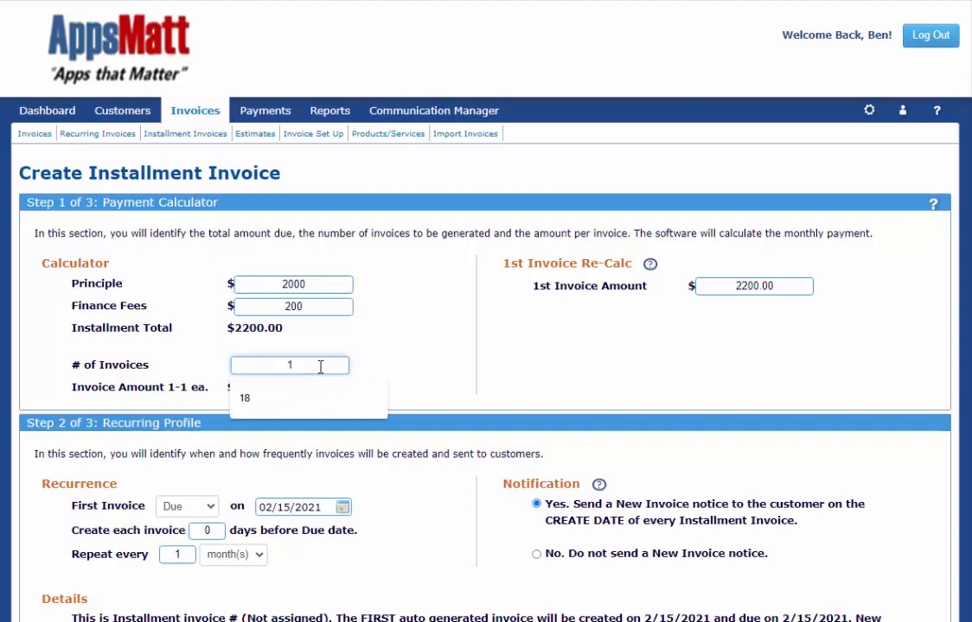
text(2)
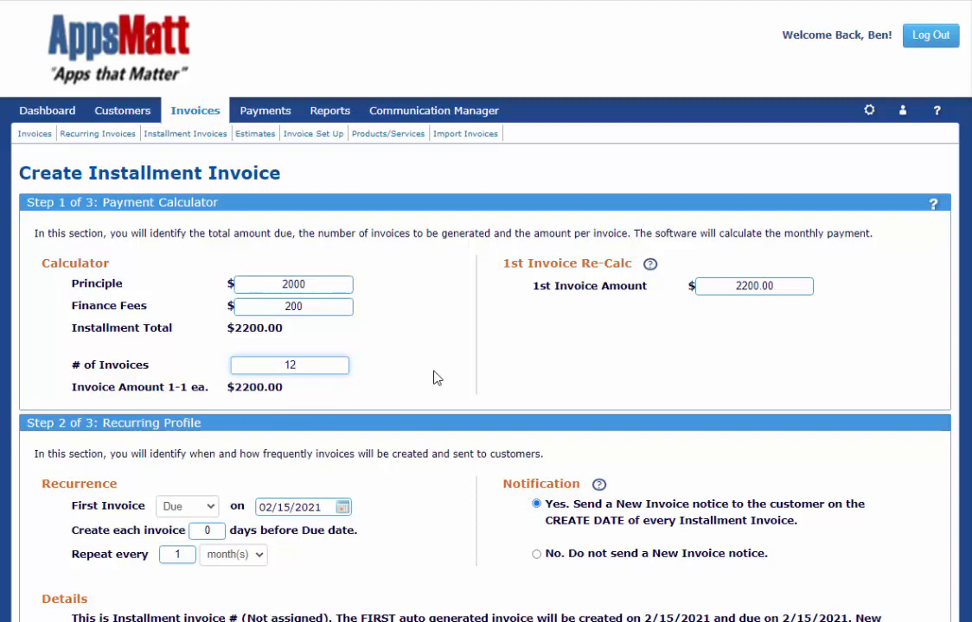
click(436, 378)
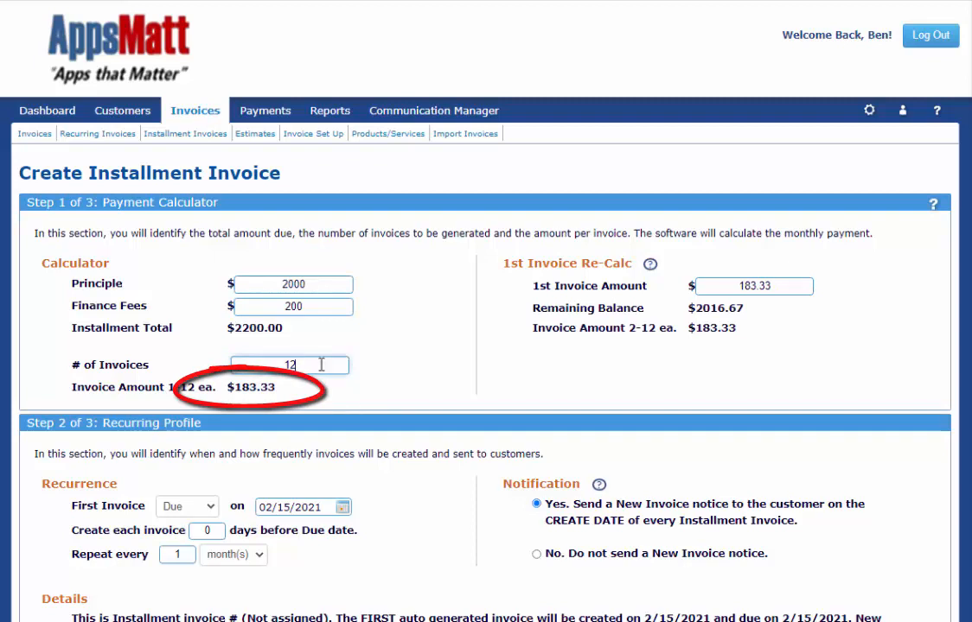
double_click(243, 363)
text(11)
click(447, 413)
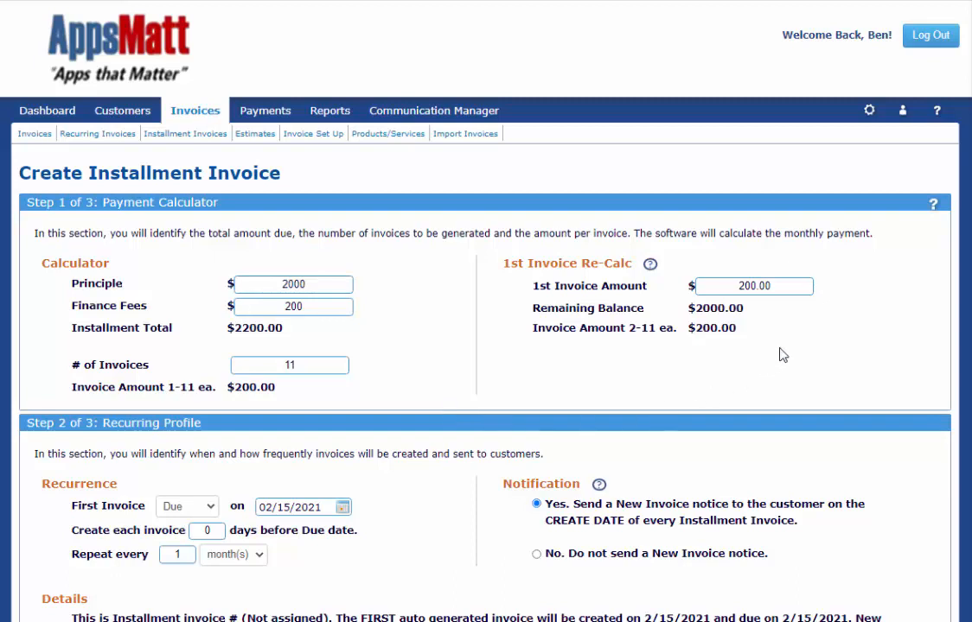
Step: Set the 1st invoice amount to $500 in the first-invoice recalculation
drag(782, 286, 692, 285)
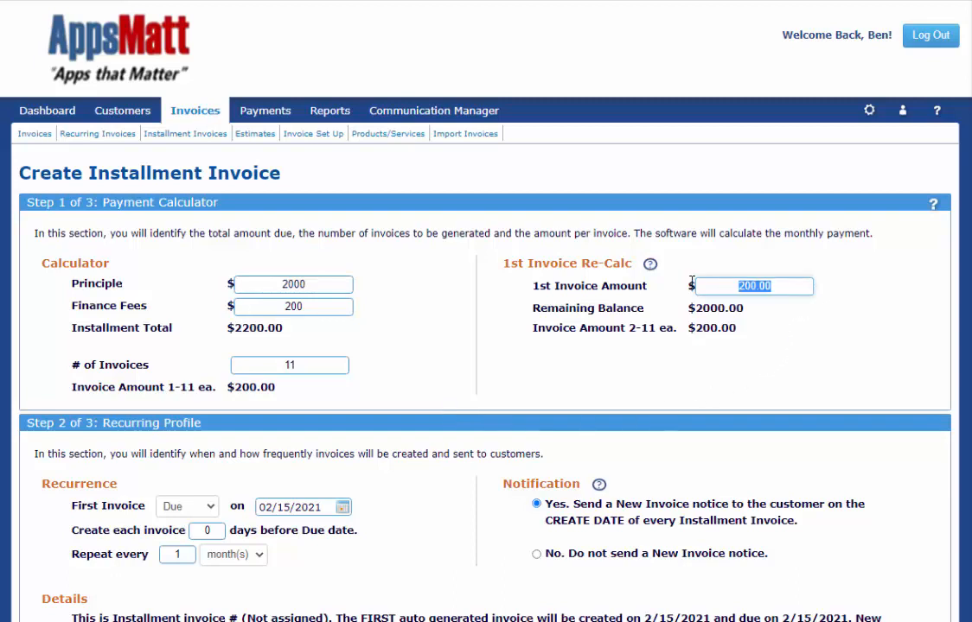
text(500)
click(796, 333)
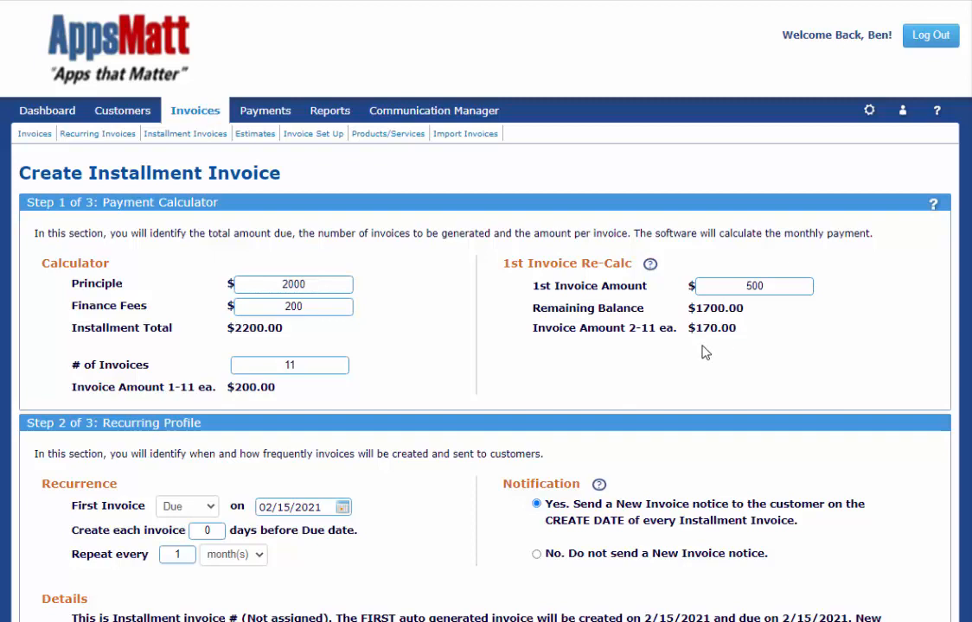
Step: Change the number of invoices to 14 and the finance fees to $100
drag(317, 363, 273, 361)
text(14)
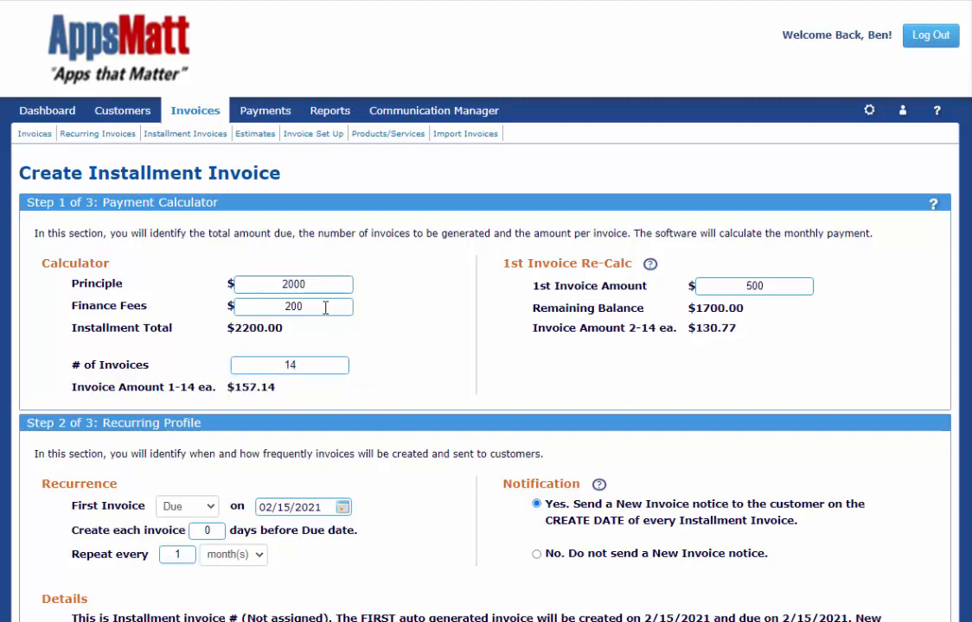
drag(325, 306, 245, 306)
text(100)
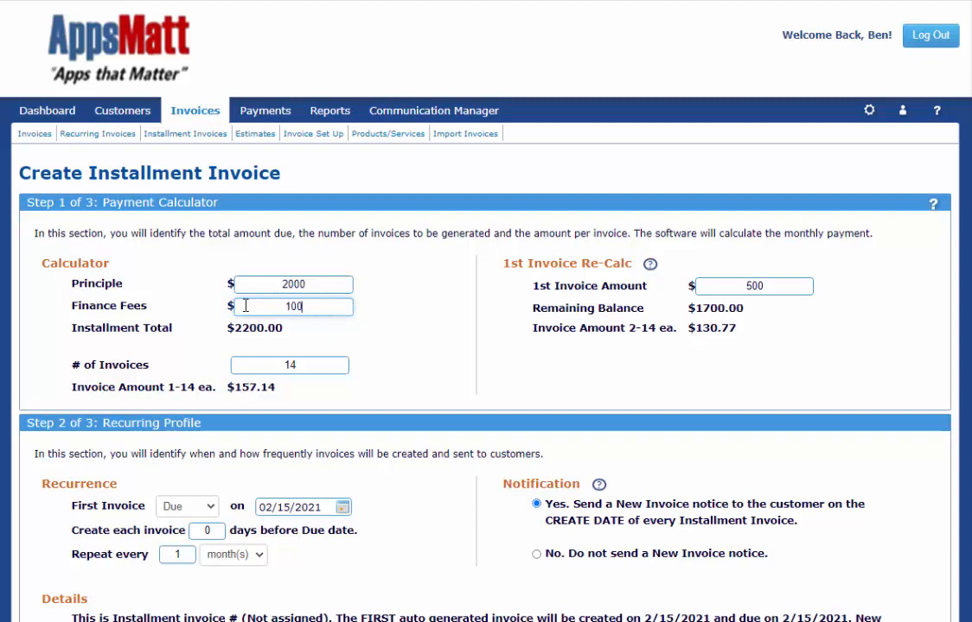
click(411, 356)
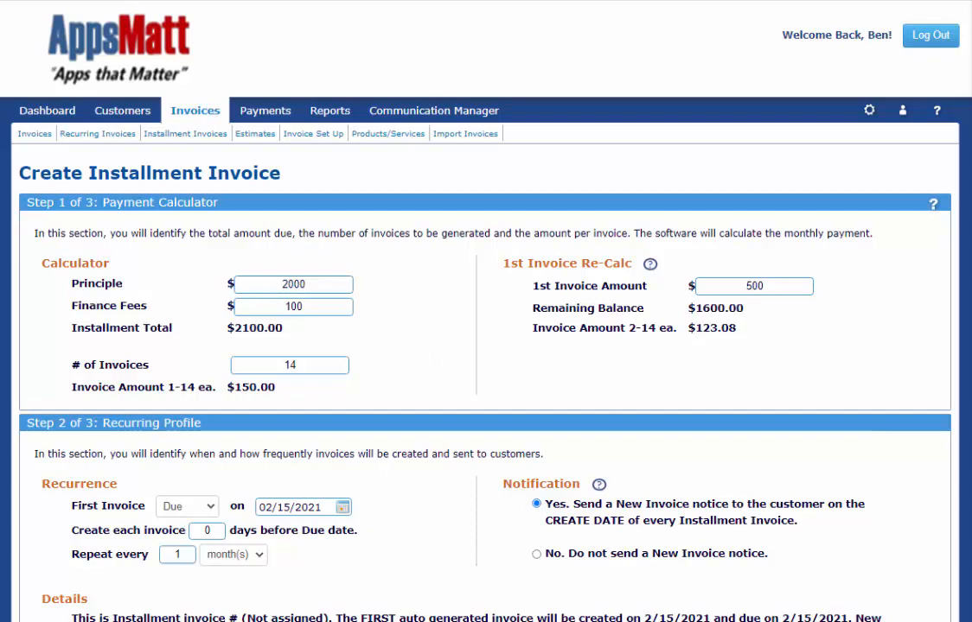
Step: Make the first invoice due on 03/01/2021 and create each invoice 14 days before its due date
scroll(484, 346, down, 4)
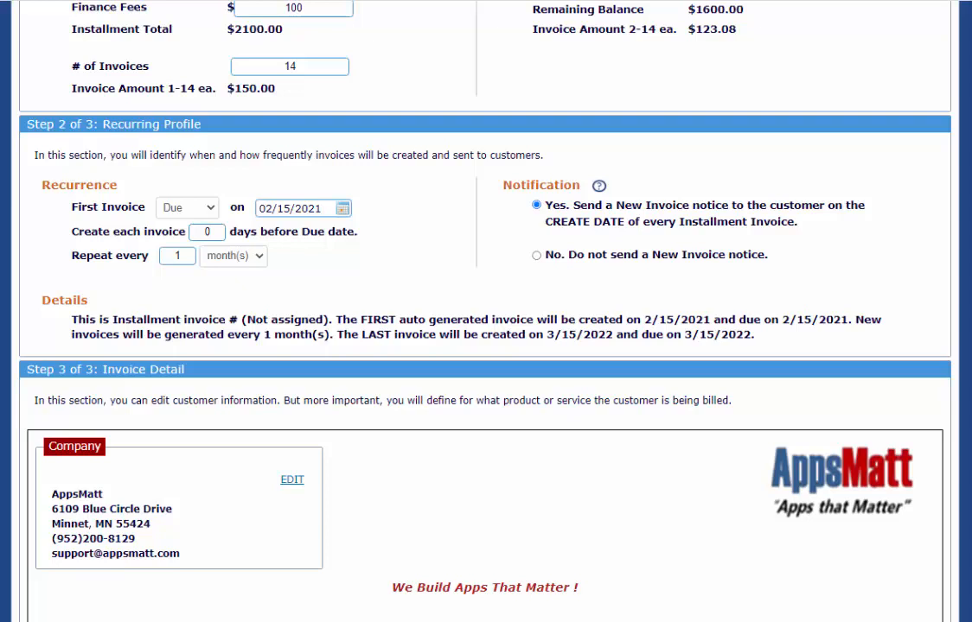
click(342, 208)
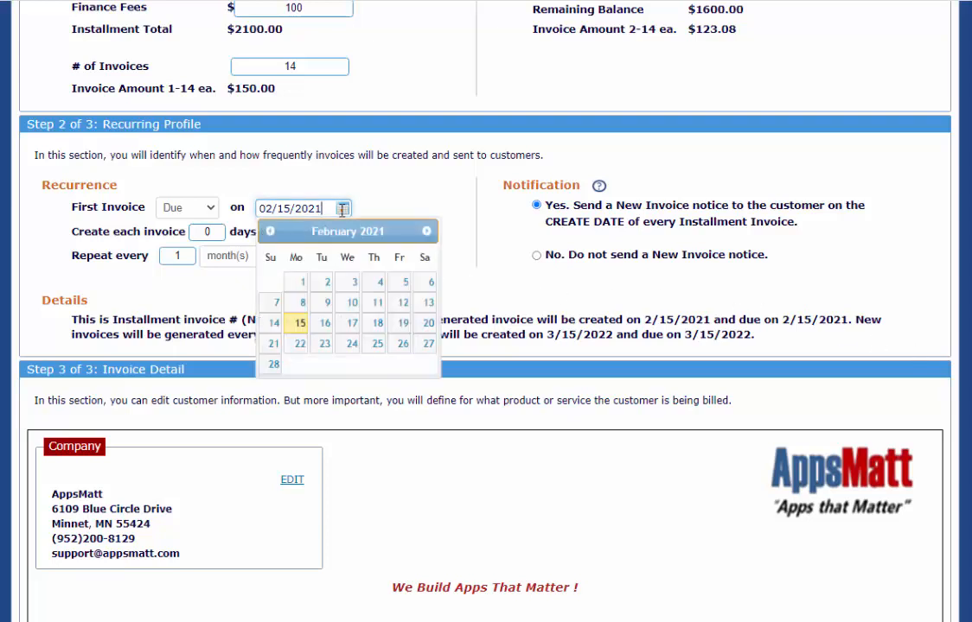
click(426, 232)
click(300, 282)
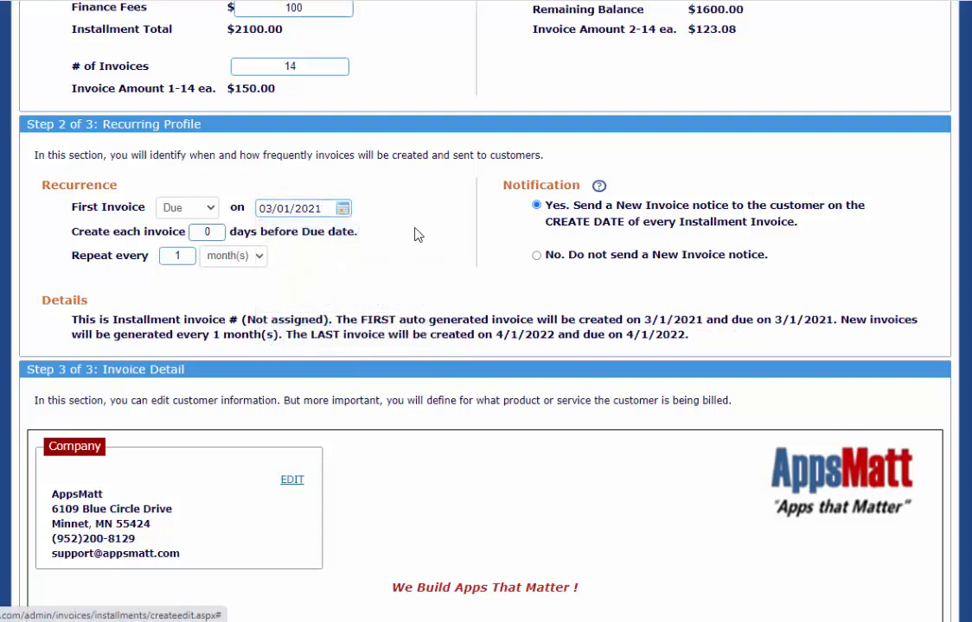
double_click(197, 228)
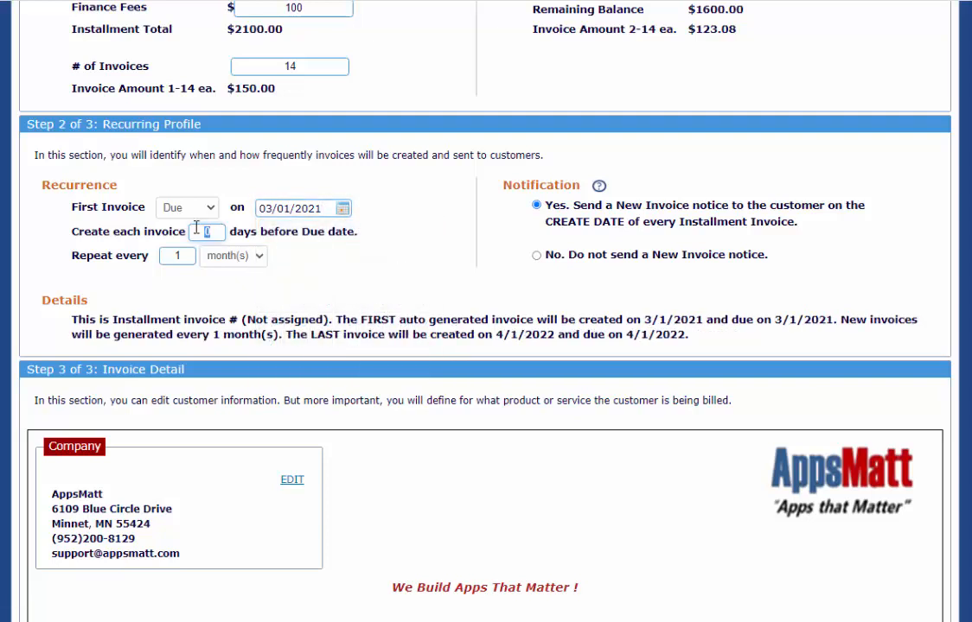
text(14)
click(377, 297)
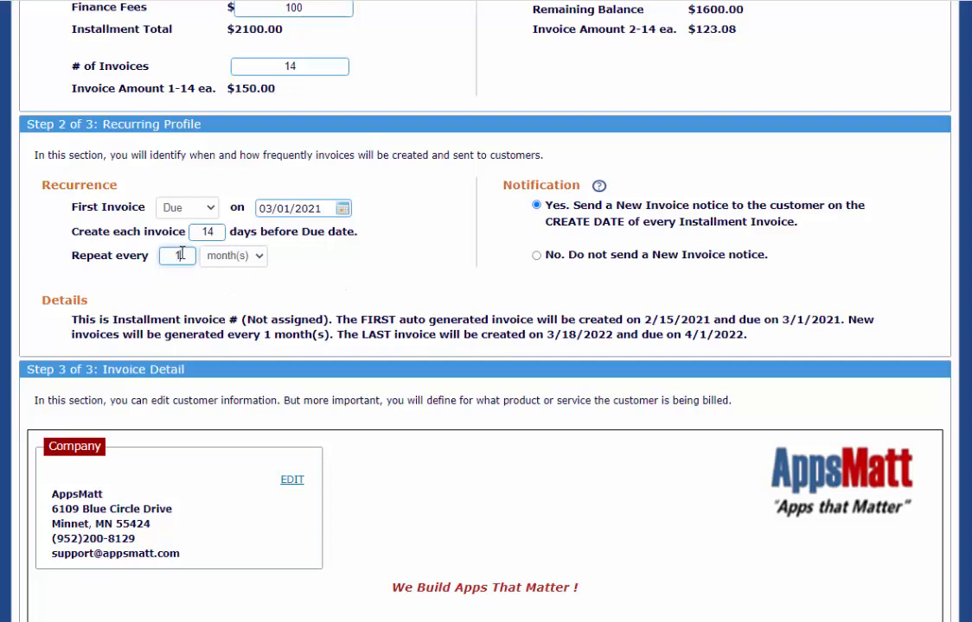
Step: Try a repeat interval of 3 months and no New Invoice notice, restoring 1 month and the customer notice
drag(183, 256, 161, 253)
text(3)
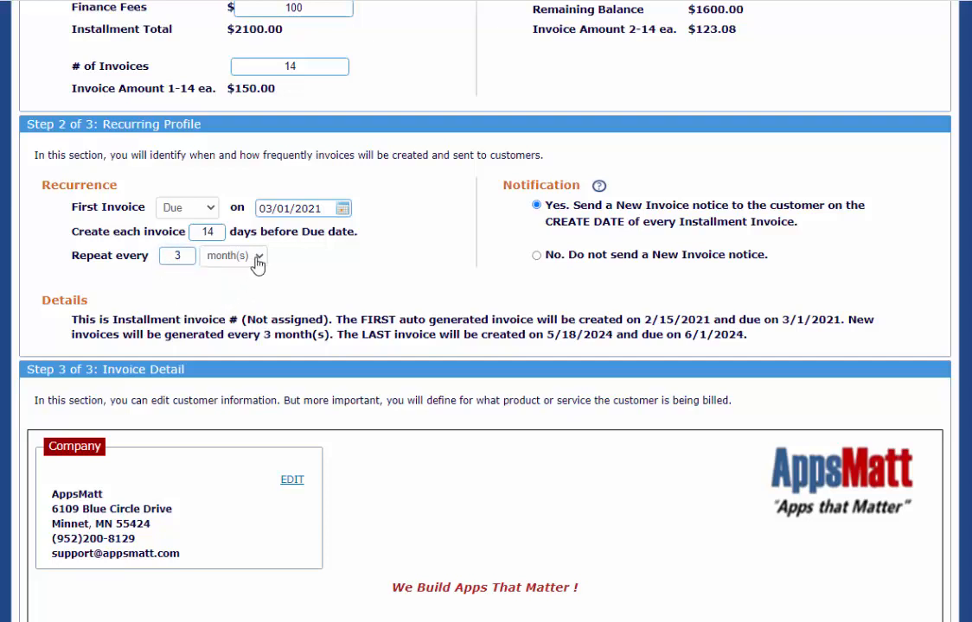
click(256, 257)
click(309, 288)
drag(198, 260, 160, 256)
text(1)
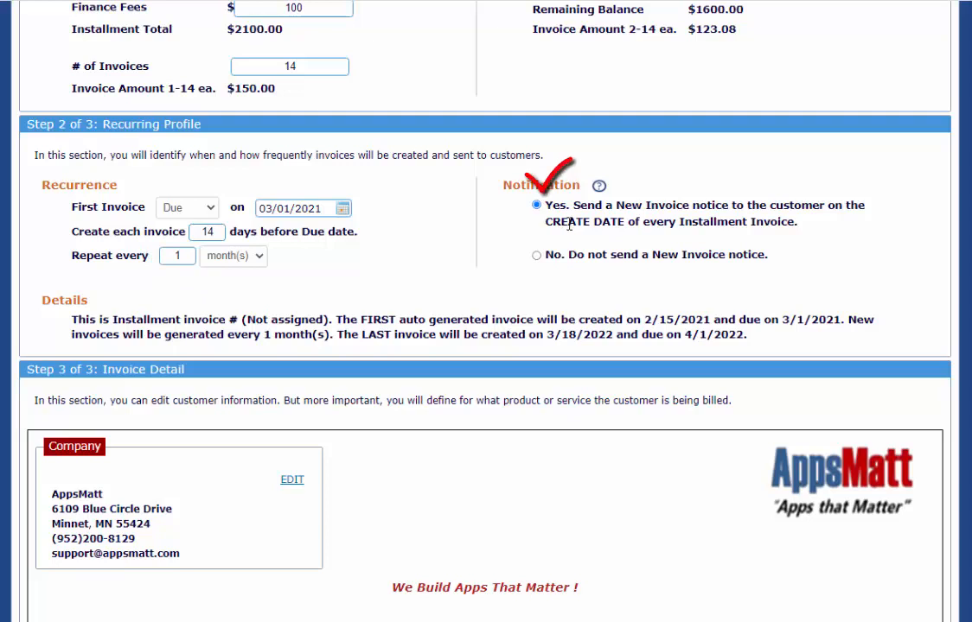
click(537, 258)
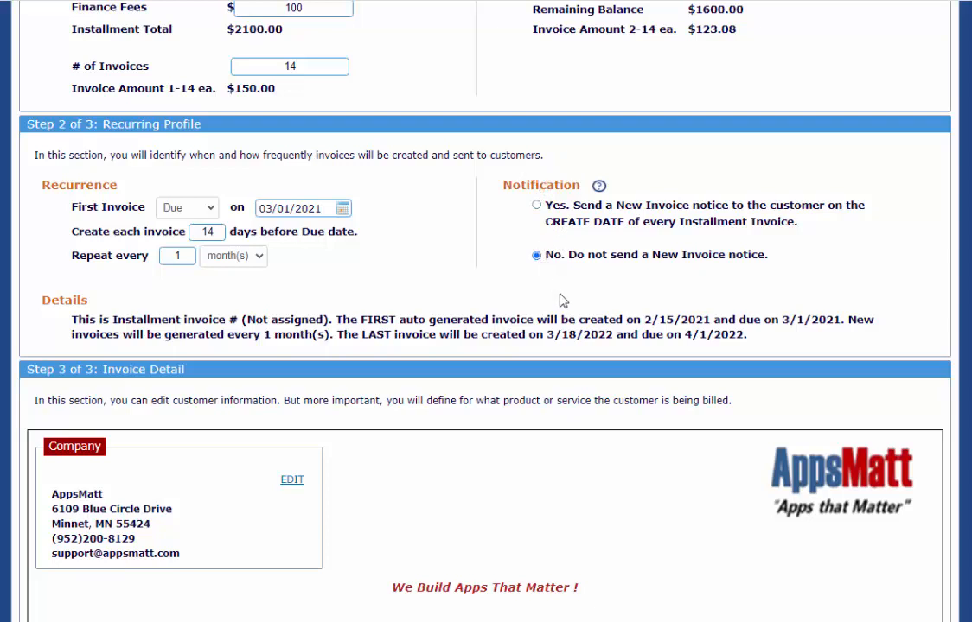
click(537, 205)
Step: Add the invoice item "Landscape Project" with the description "Complete landscape and lawn restore"
scroll(796, 318, down, 4)
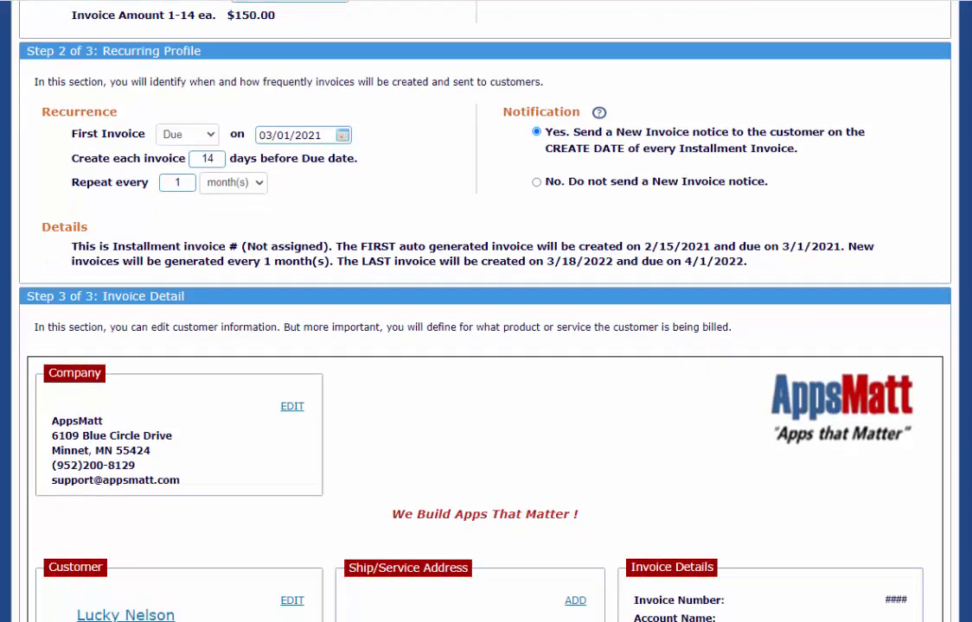
scroll(484, 312, down, 1)
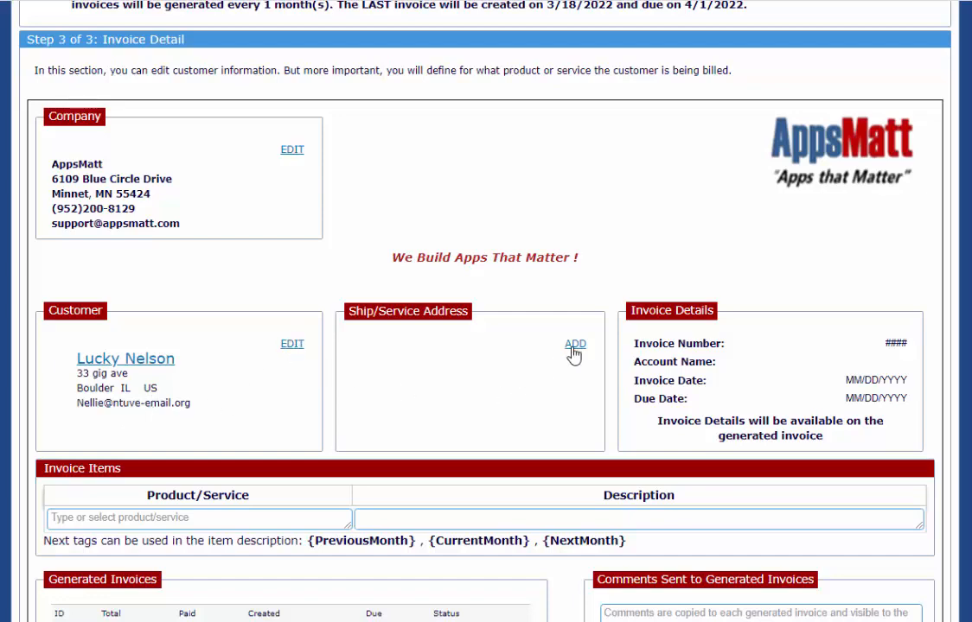
scroll(484, 312, down, 2)
scroll(218, 305, down, 4)
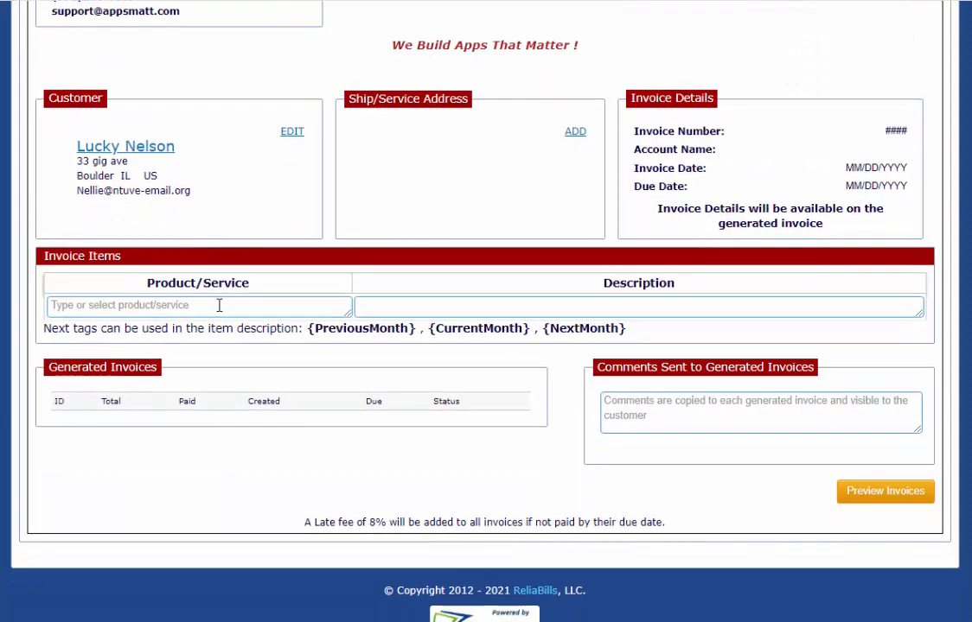
click(219, 306)
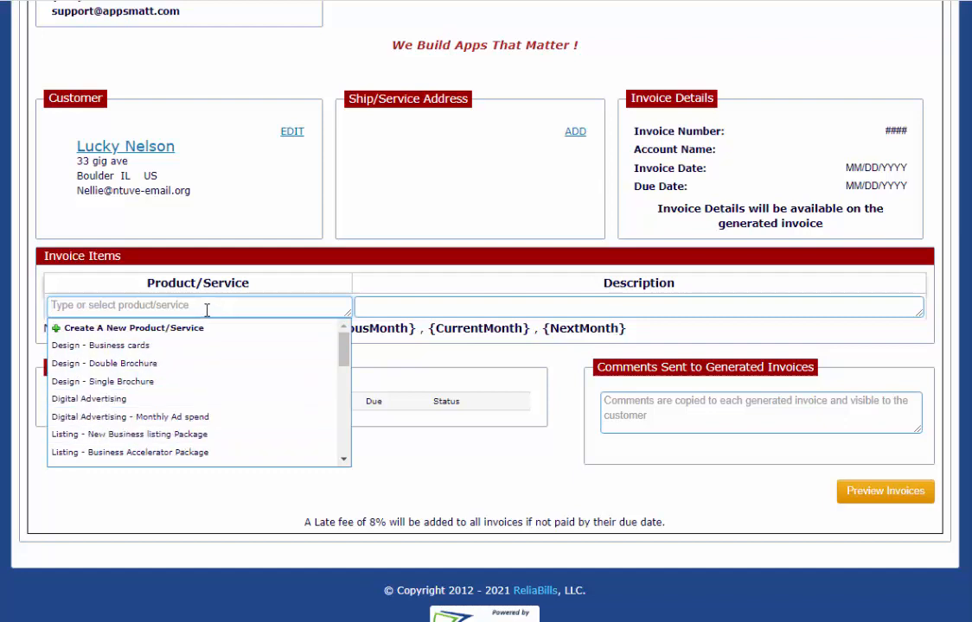
text(Landscape Project)
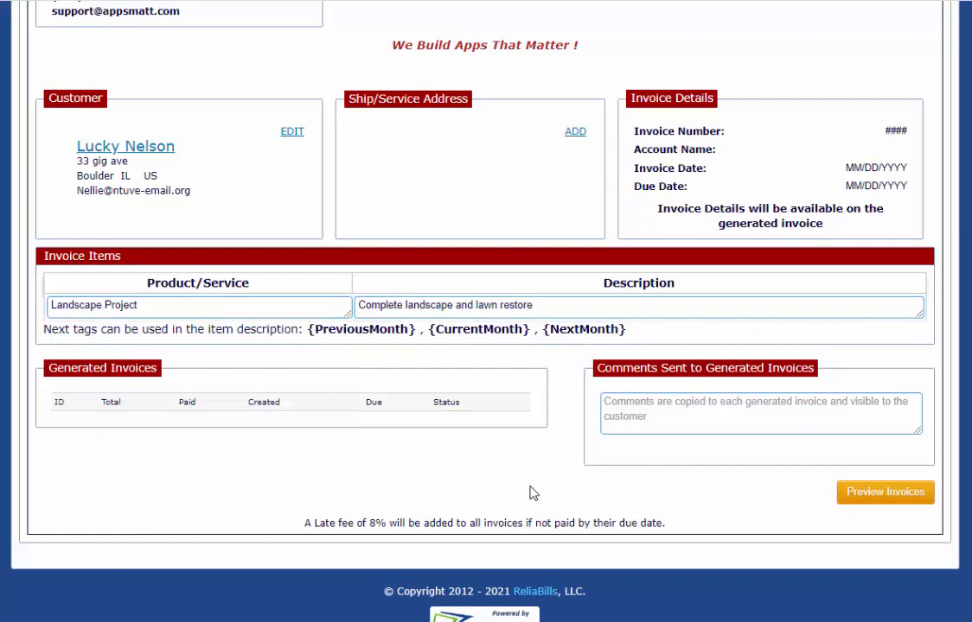
Step: Preview the installment schedule, review its dates, amounts and total, and return to editing the invoice
click(875, 498)
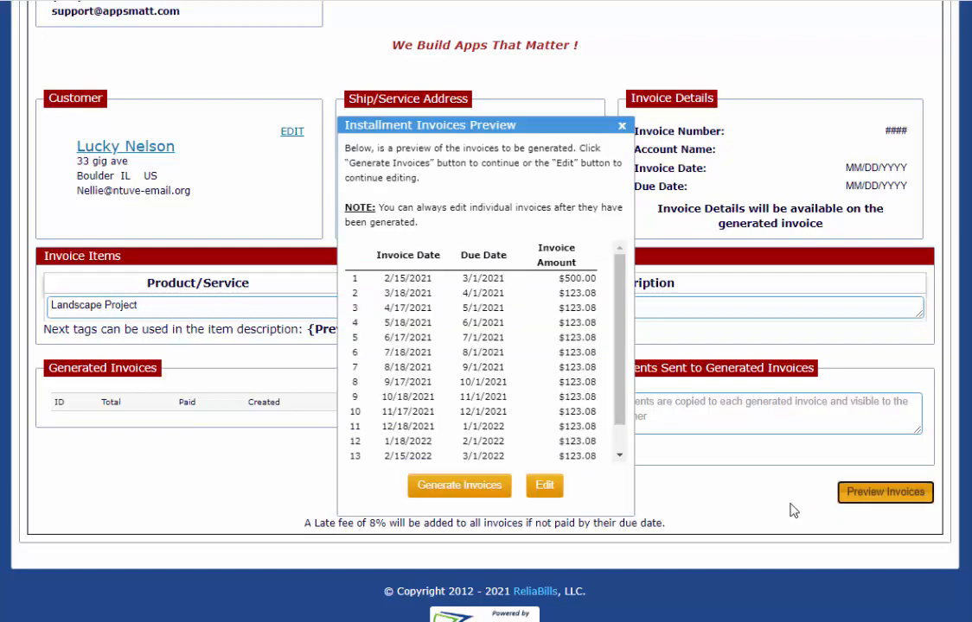
scroll(617, 372, down, 2)
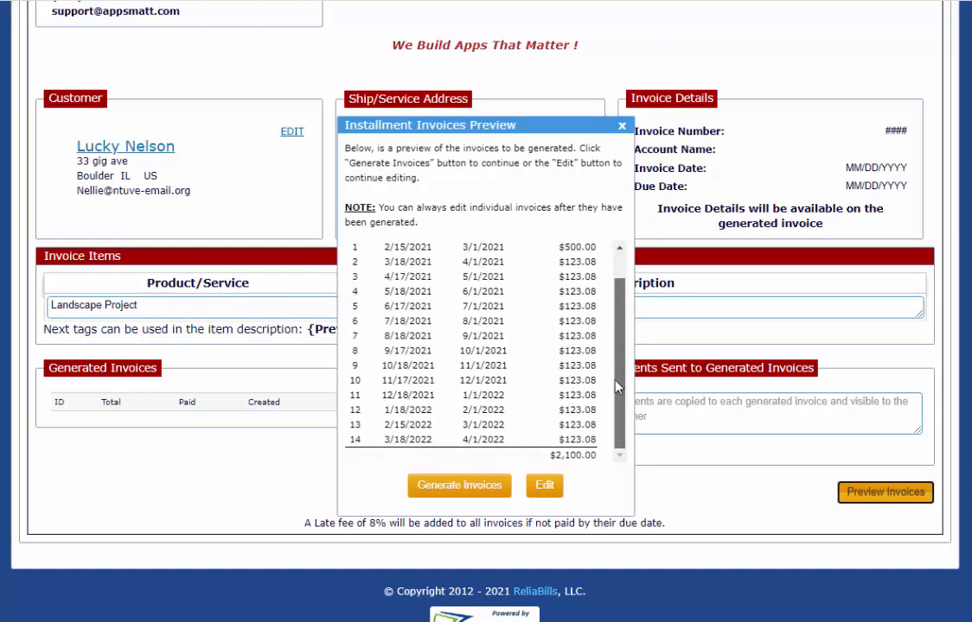
scroll(616, 380, up, 2)
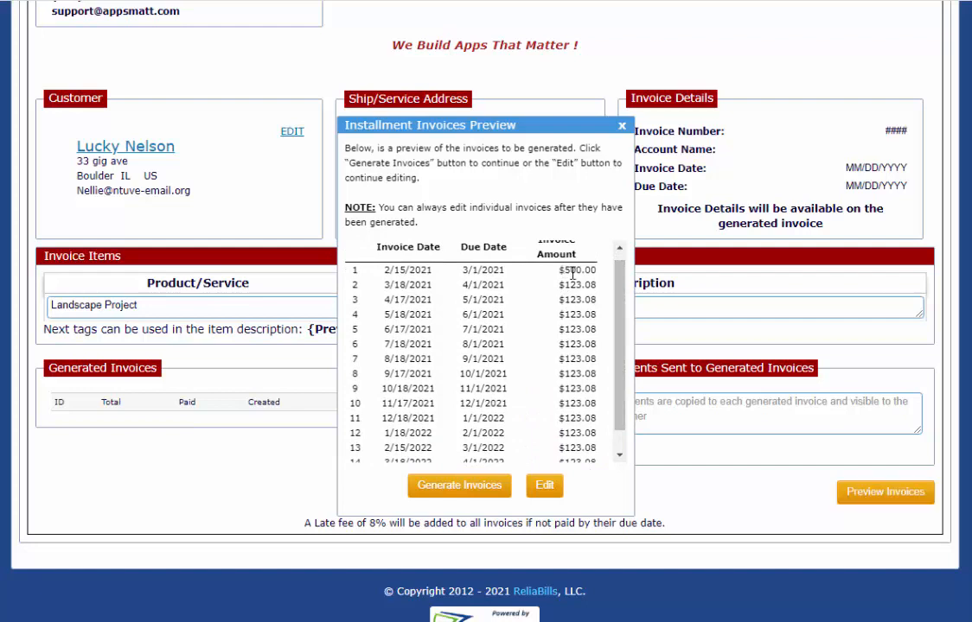
drag(563, 270, 584, 271)
scroll(623, 337, down, 2)
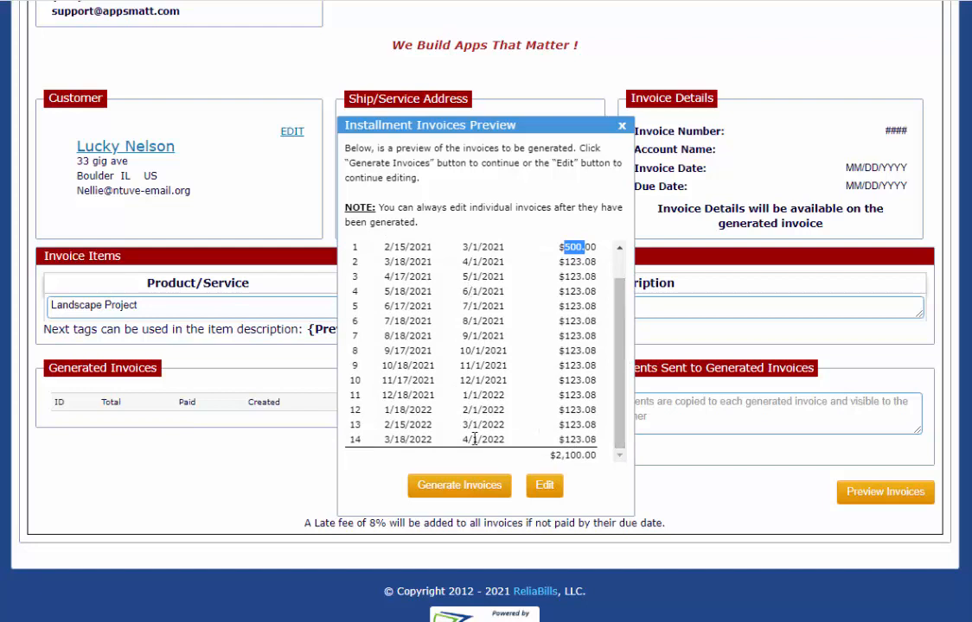
click(545, 487)
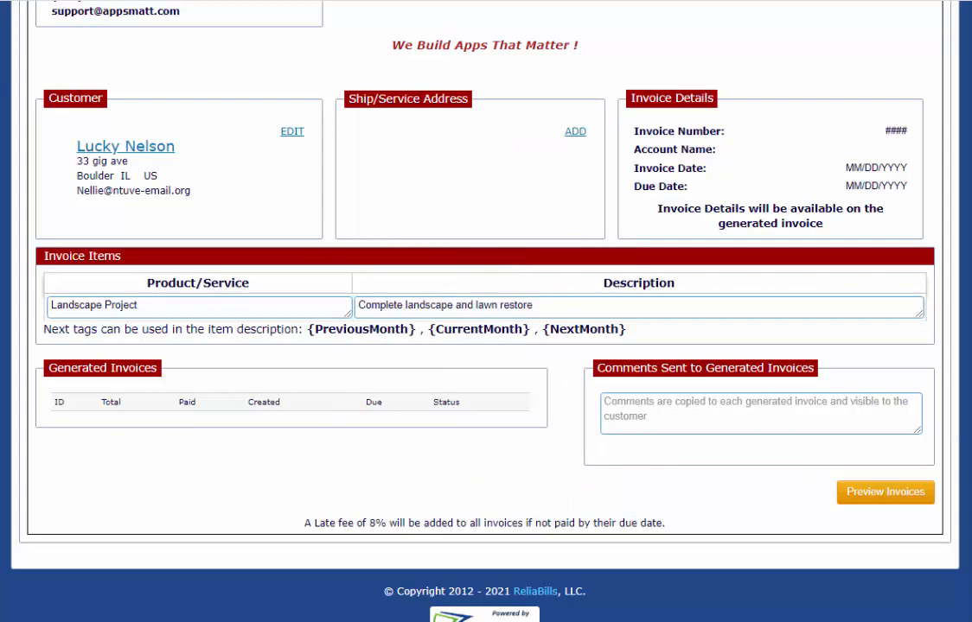
Step: Set the number of invoices to 16 in the payment calculator
scroll(202, 144, up, 6)
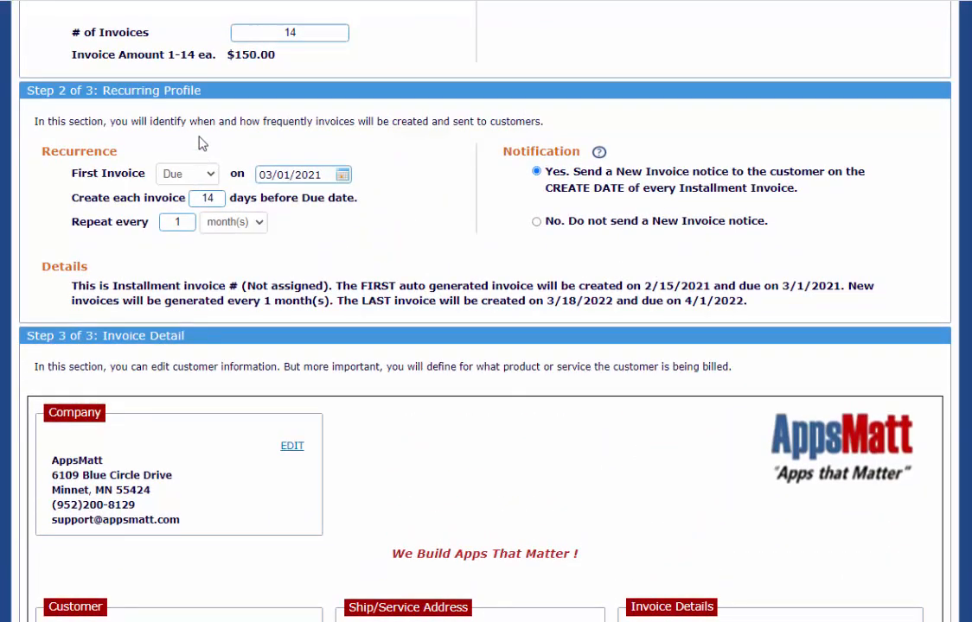
double_click(292, 33)
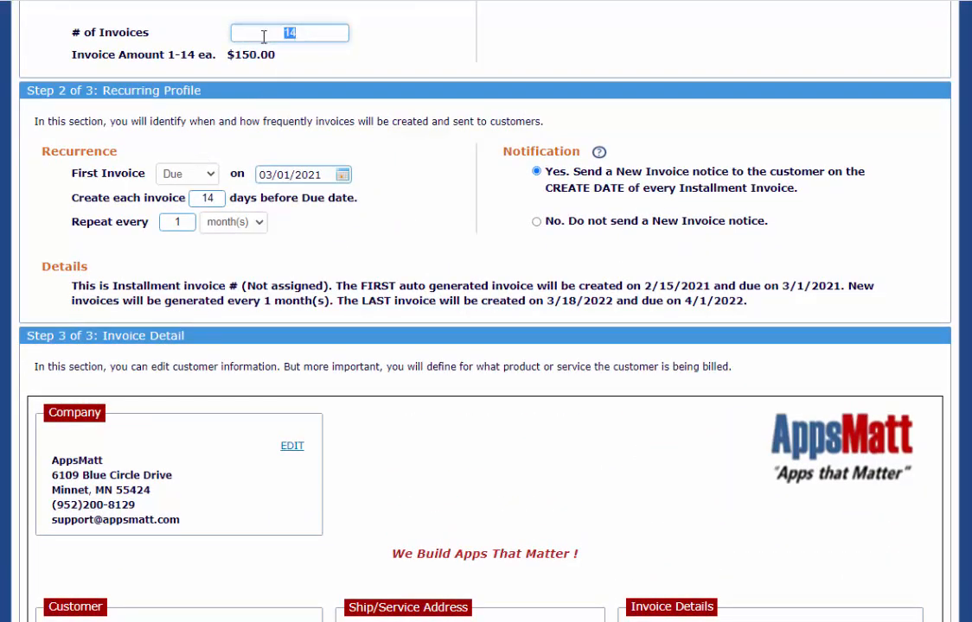
text(16)
click(629, 102)
scroll(629, 102, up, 3)
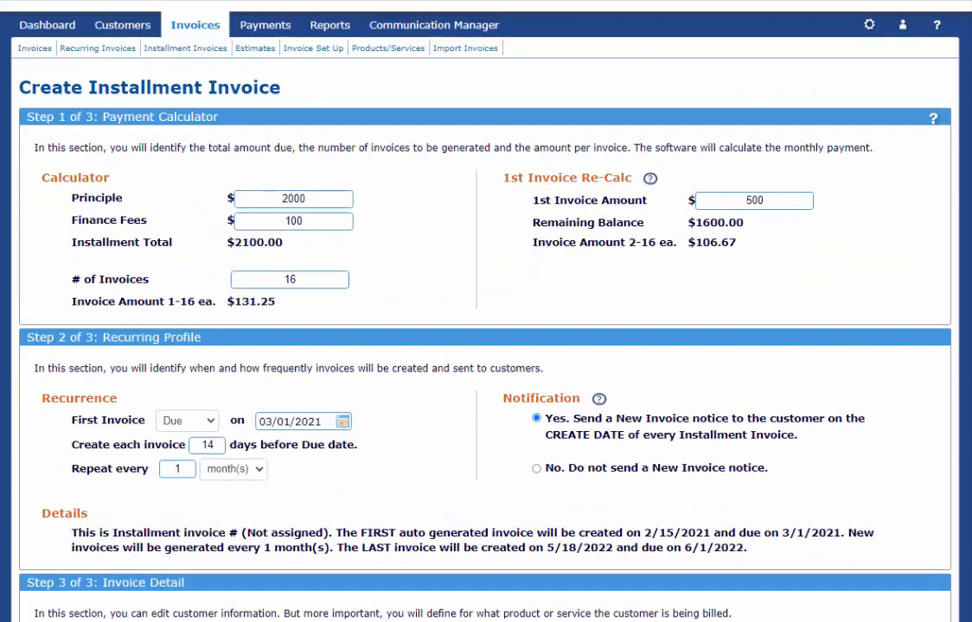
Step: Set the 1st invoice amount to $400 and preview the resulting installment invoice schedule
drag(773, 201, 701, 205)
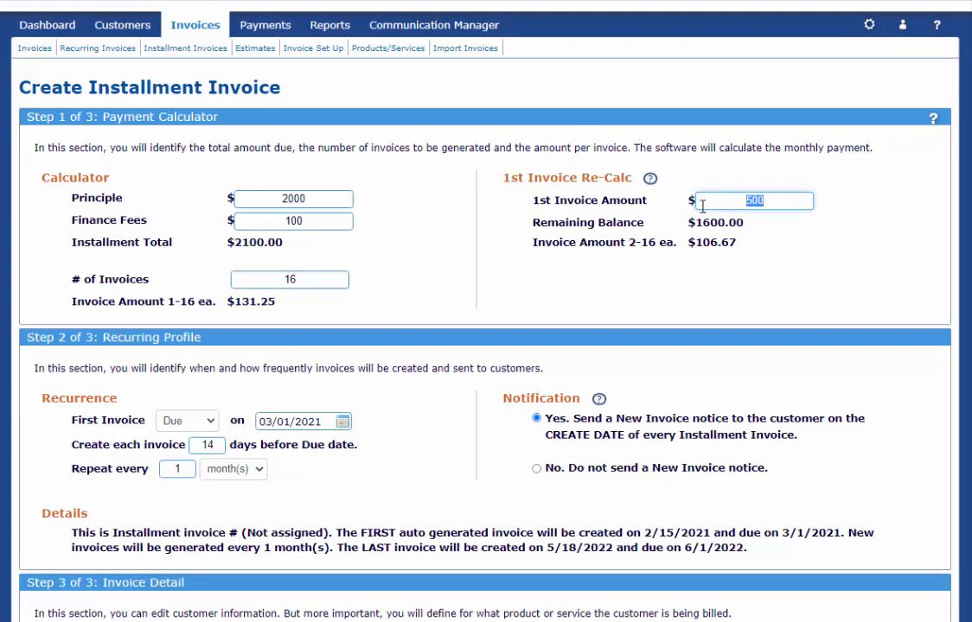
text(400)
scroll(484, 346, down, 5)
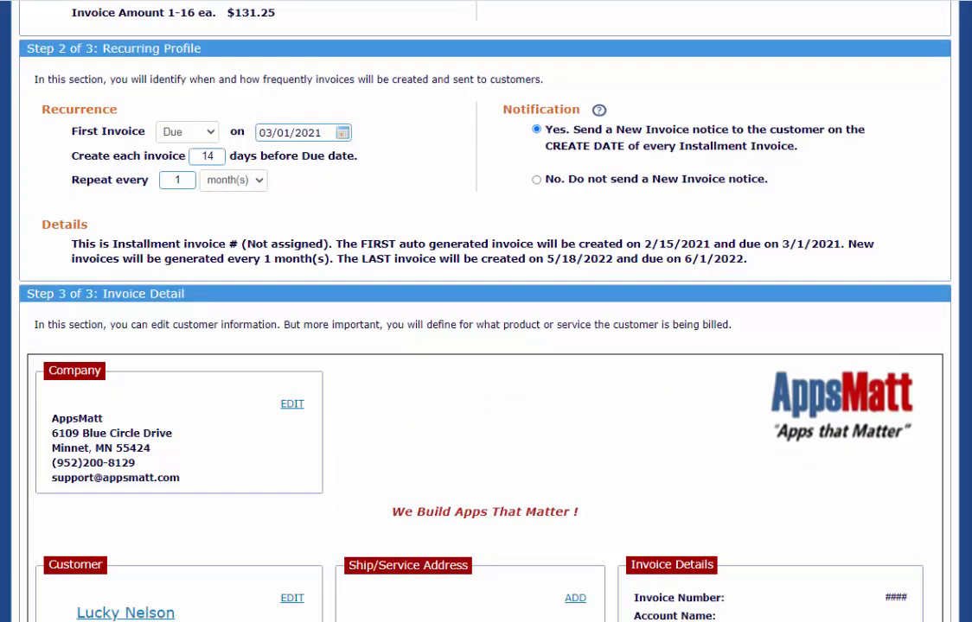
scroll(484, 311, down, 4)
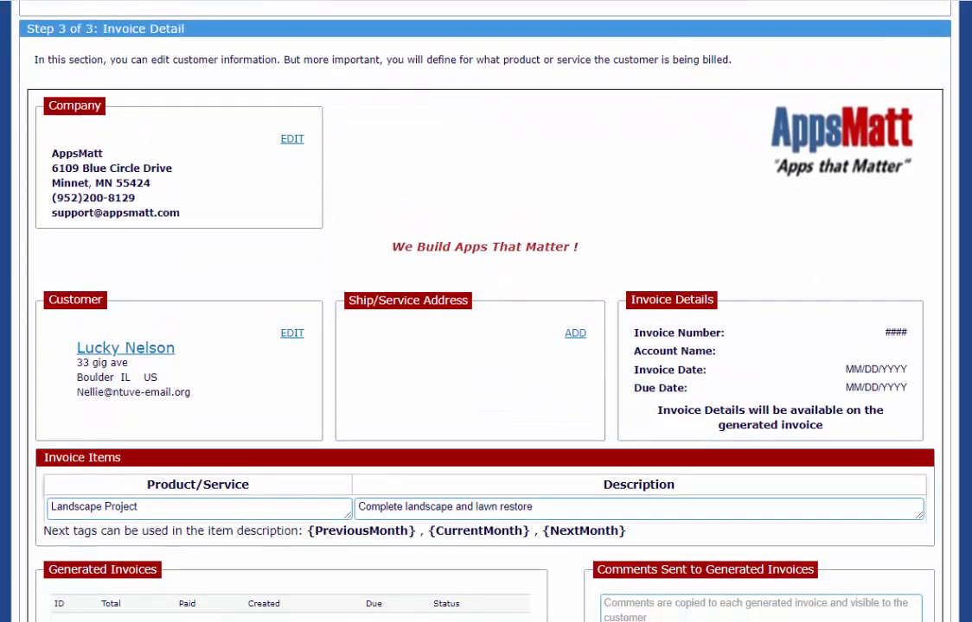
scroll(484, 311, down, 2)
scroll(872, 434, down, 3)
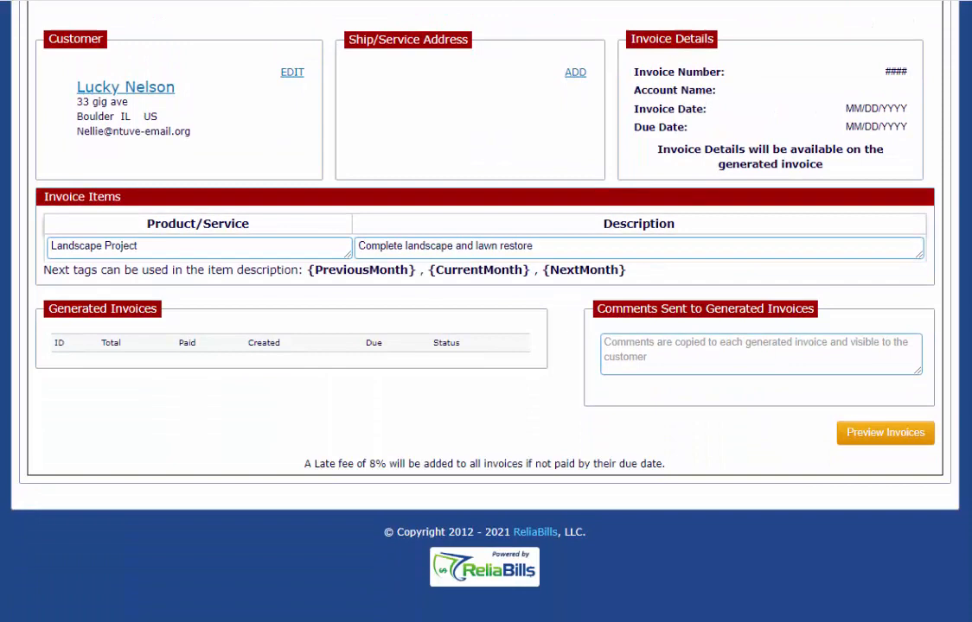
click(888, 441)
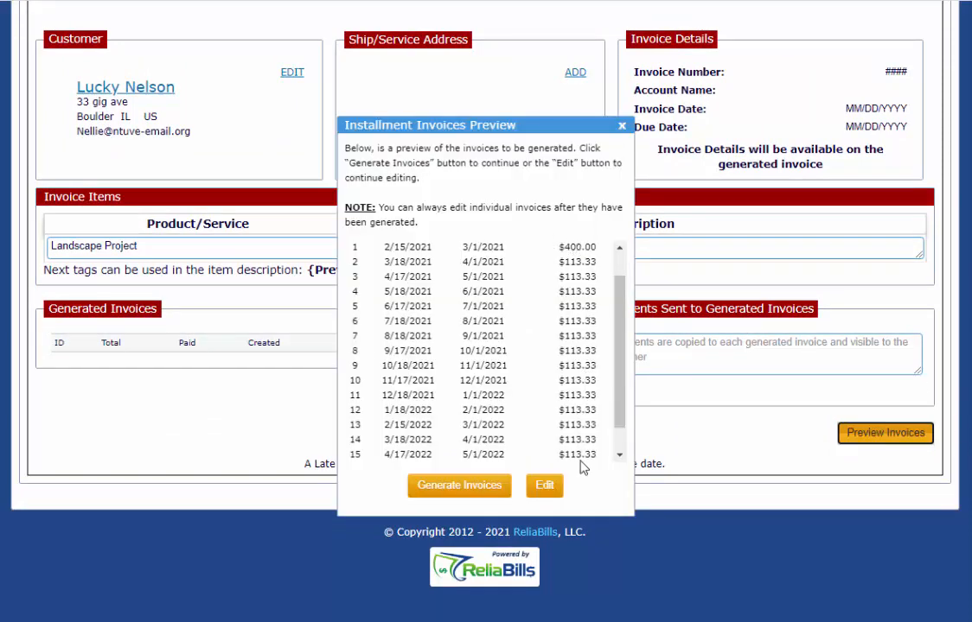
Step: Generate the installment invoices from the preview and review the list of generated invoices with their amounts, dates and statuses
click(476, 490)
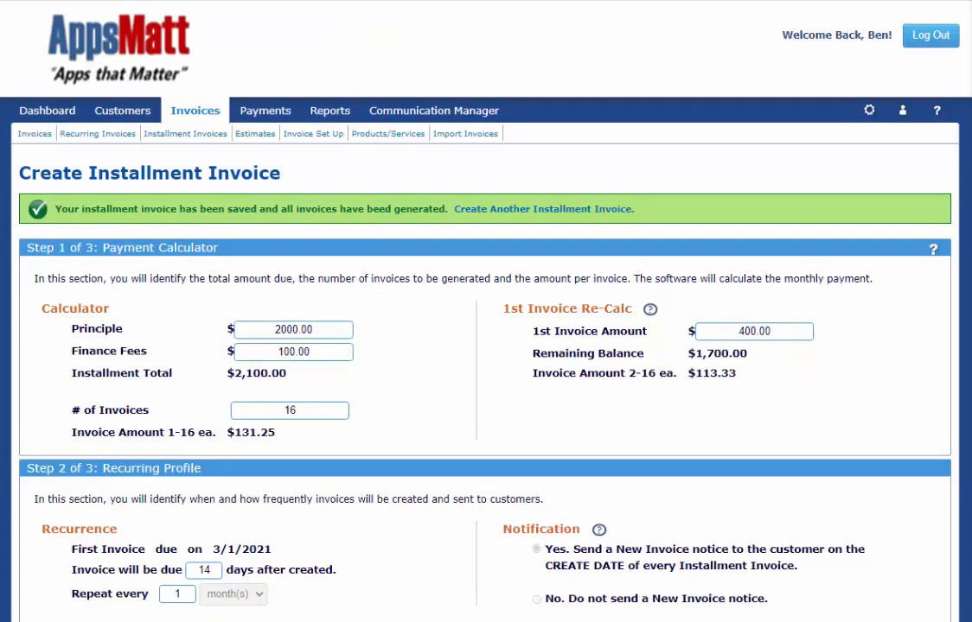
scroll(486, 311, down, 10)
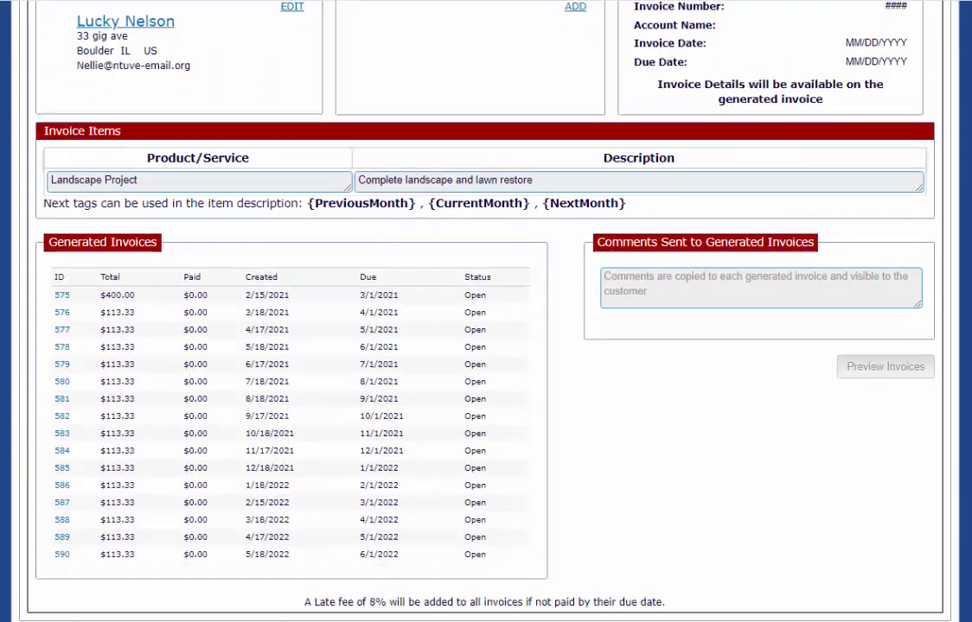
scroll(486, 312, down, 2)
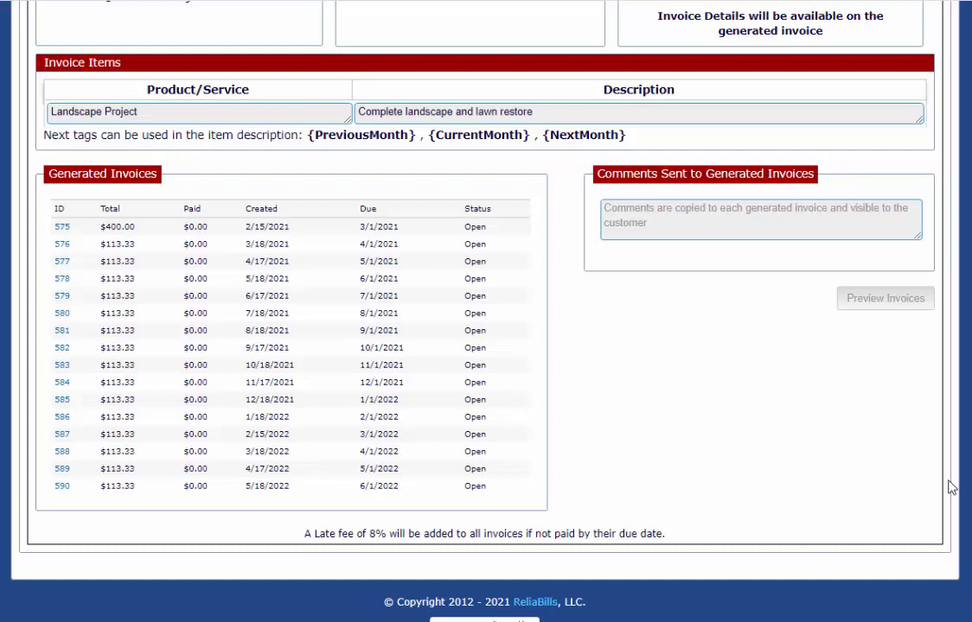
scroll(947, 547, up, 10)
scroll(486, 346, up, 2)
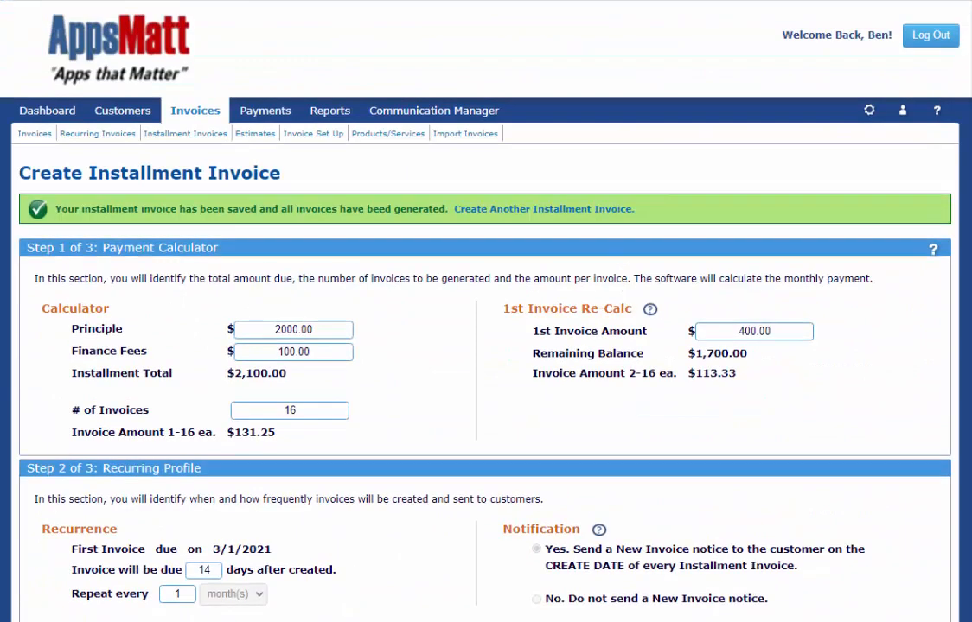